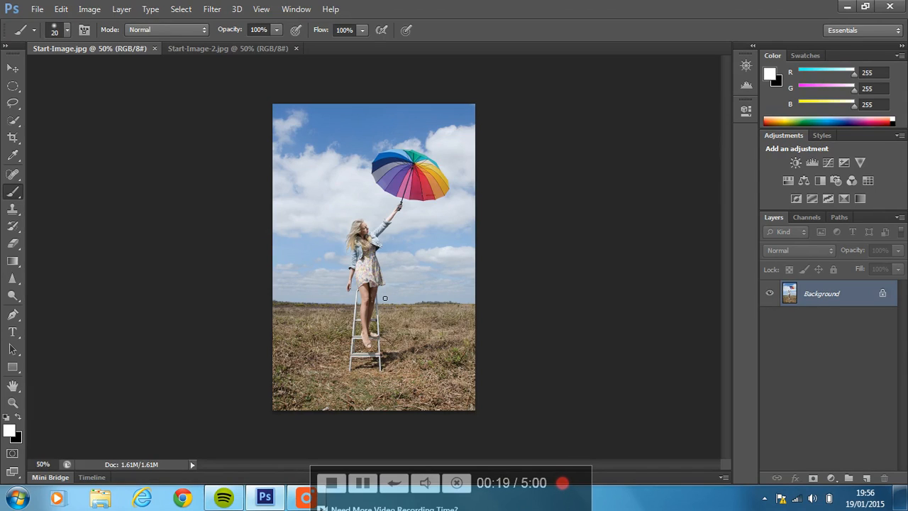
# Step: Select the entire Start-Image-2.jpg picture of the empty field and copy it
pyautogui.click(253, 48)
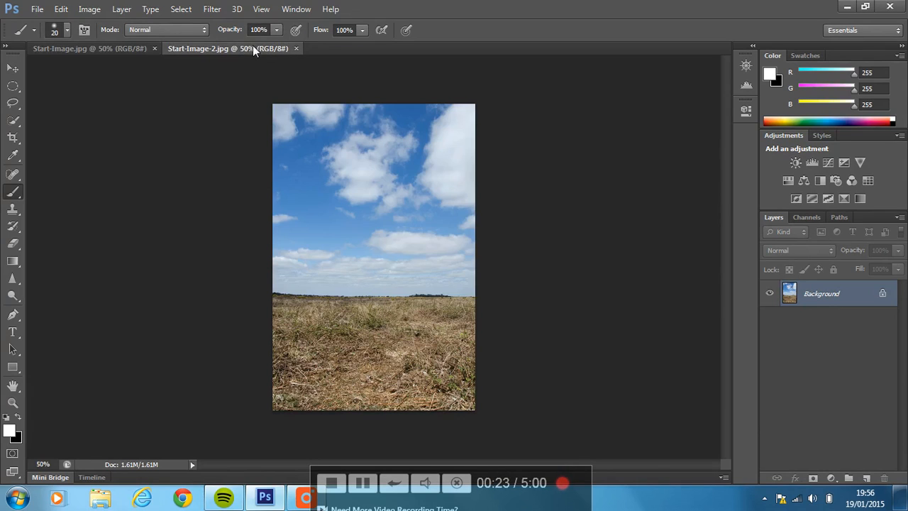
pyautogui.click(181, 9)
pyautogui.click(207, 27)
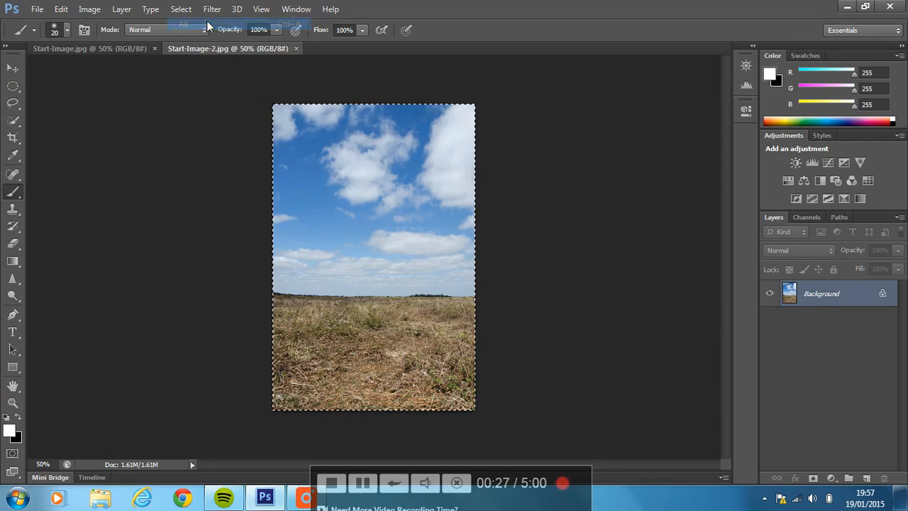
pyautogui.click(61, 9)
pyautogui.click(101, 85)
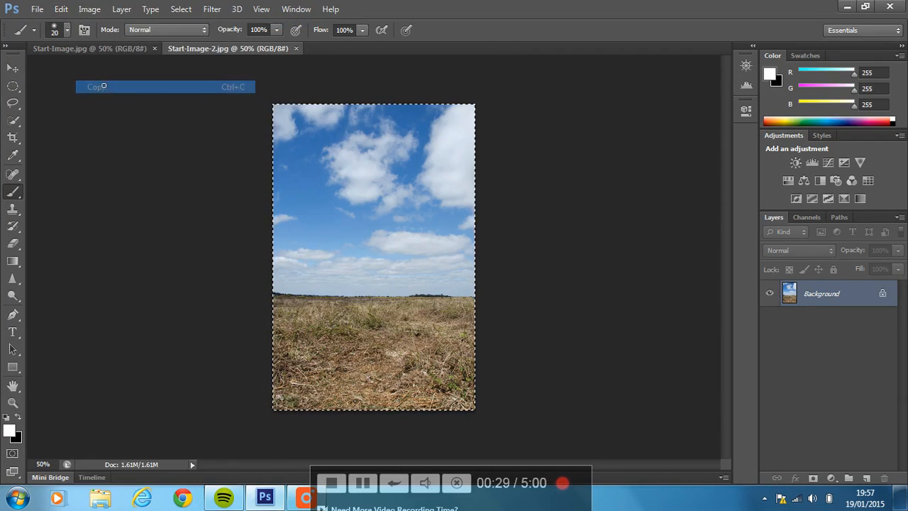
# Step: Paste the copied empty-field picture into Start-Image.jpg as a new layer
pyautogui.click(101, 48)
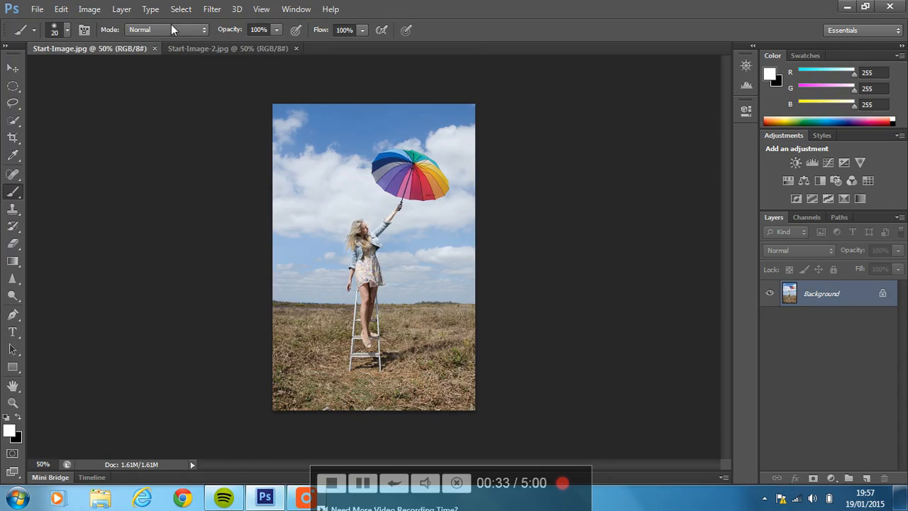
pyautogui.click(61, 9)
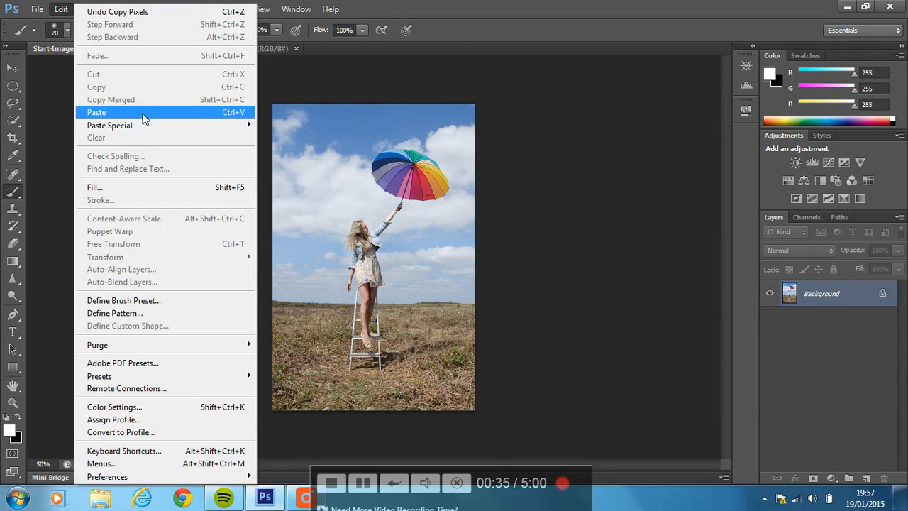
pyautogui.click(145, 113)
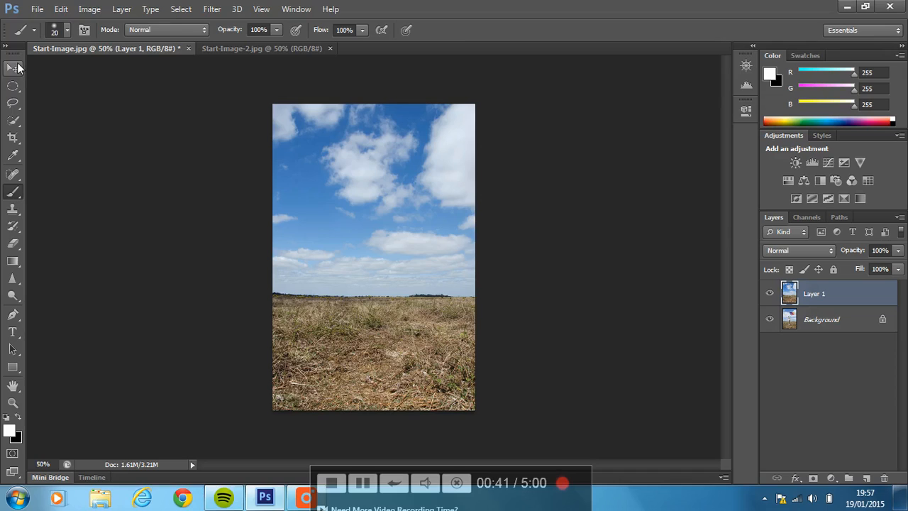
# Step: Activate the Move tool and lower the opacity of Layer 1 to 50%
pyautogui.click(16, 68)
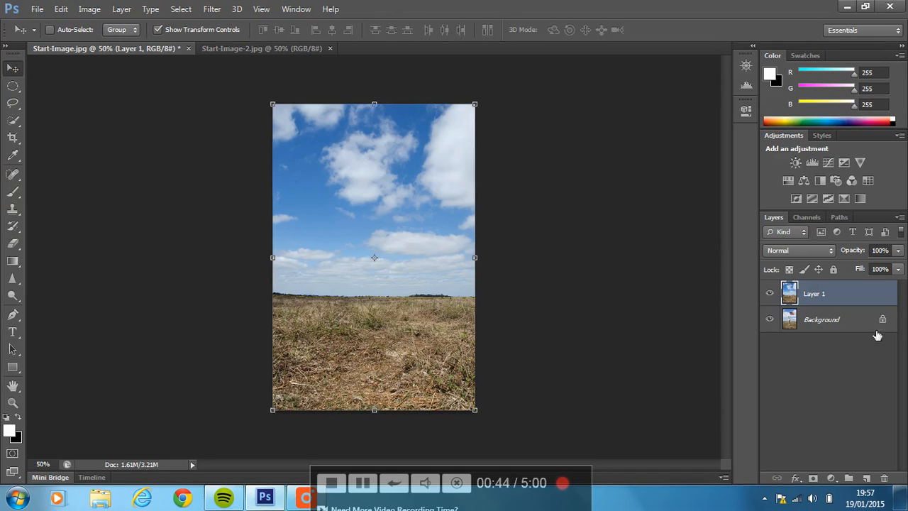
pyautogui.click(898, 251)
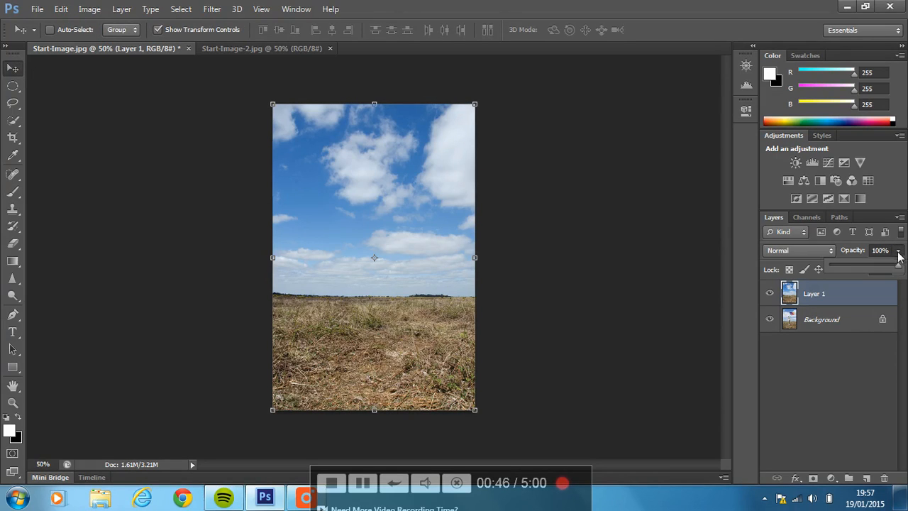
pyautogui.moveTo(884, 268); pyautogui.dragTo(865, 268)
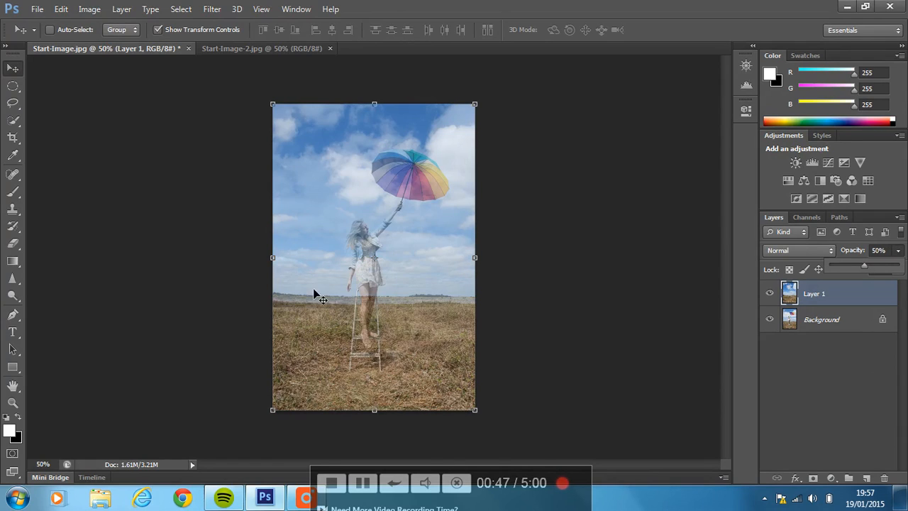
# Step: Move Layer 1 down and fine-tune its position in small nudges until its horizon lines up with the Background's
pyautogui.moveTo(348, 303); pyautogui.dragTo(340, 308)
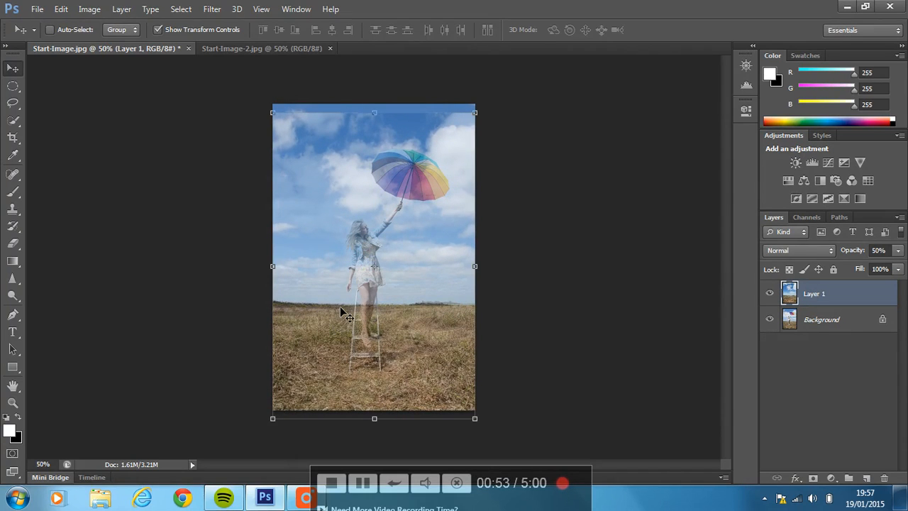
pyautogui.press('Right')
pyautogui.press('Right')
pyautogui.press('Right')
pyautogui.press('Right')
pyautogui.press('Right')
pyautogui.press('Right')
pyautogui.press('Right')
pyautogui.press('Right')
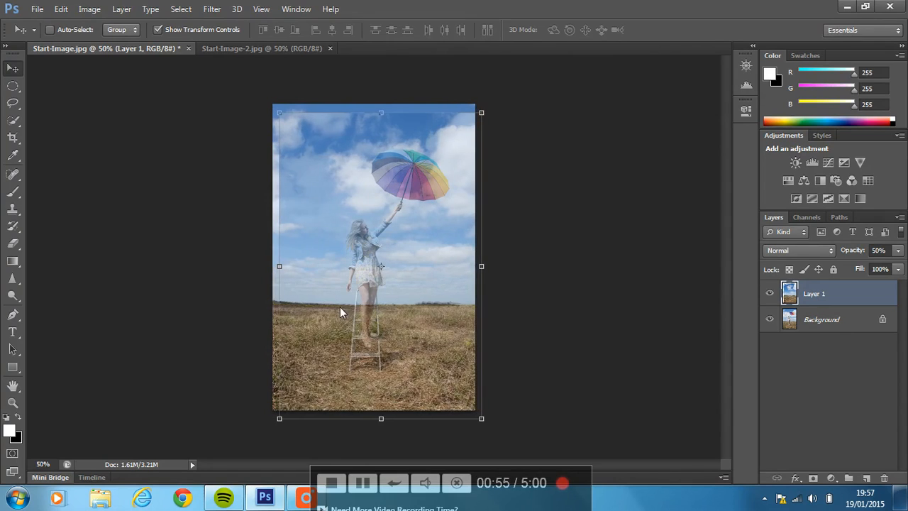
pyautogui.press('Up')
pyautogui.press('Up')
pyautogui.press('Up')
pyautogui.press('Up')
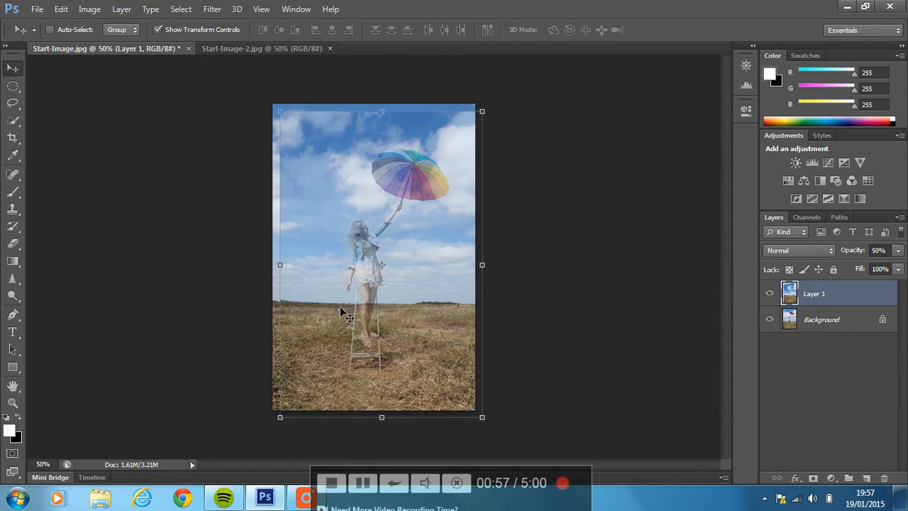
pyautogui.press('Left')
pyautogui.press('Left')
pyautogui.press('Left')
pyautogui.press('Left')
pyautogui.press('Left')
pyautogui.press('Left')
pyautogui.press('Left')
pyautogui.press('Left')
pyautogui.press('Left')
pyautogui.press('Left')
pyautogui.press('Left')
pyautogui.press('Left')
pyautogui.press('Left')
pyautogui.press('Left')
pyautogui.press('Left')
pyautogui.press('Left')
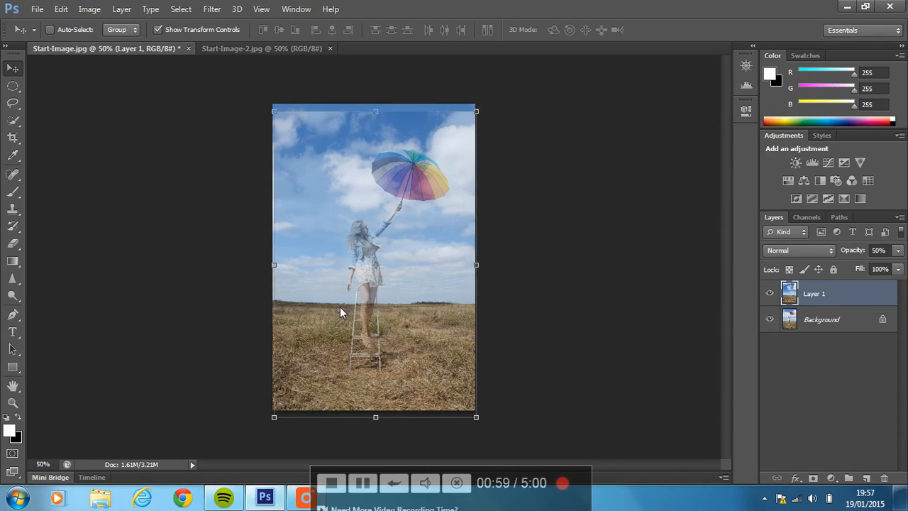
pyautogui.press('Left')
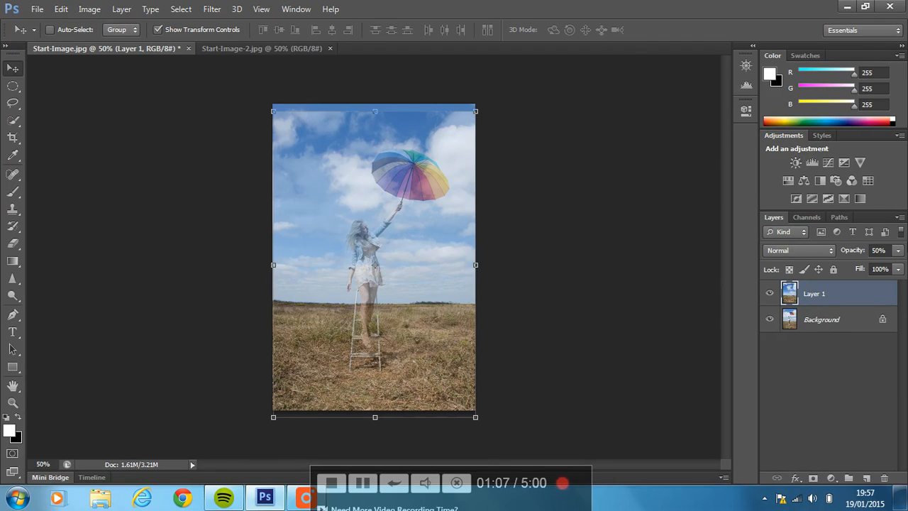
# Step: Set Layer 1's opacity to 100% and add a layer mask that hides the whole layer
pyautogui.click(897, 252)
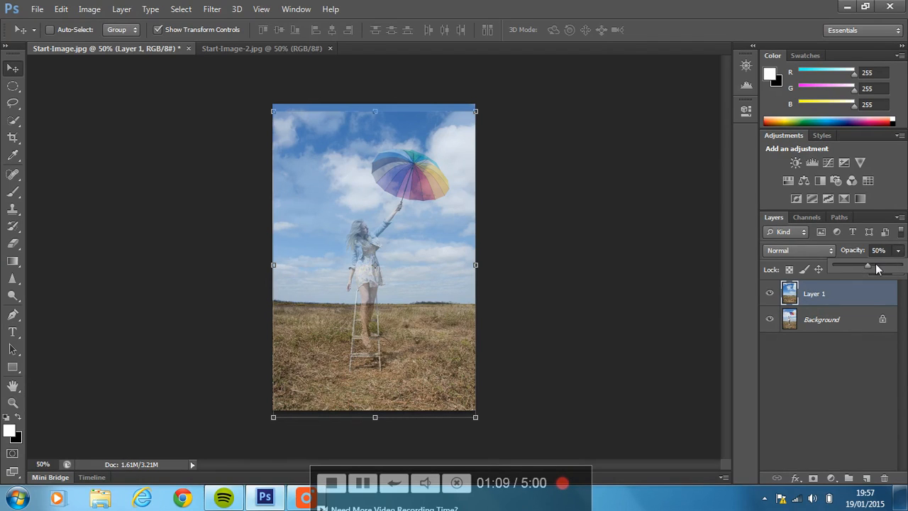
pyautogui.moveTo(876, 268); pyautogui.dragTo(902, 268)
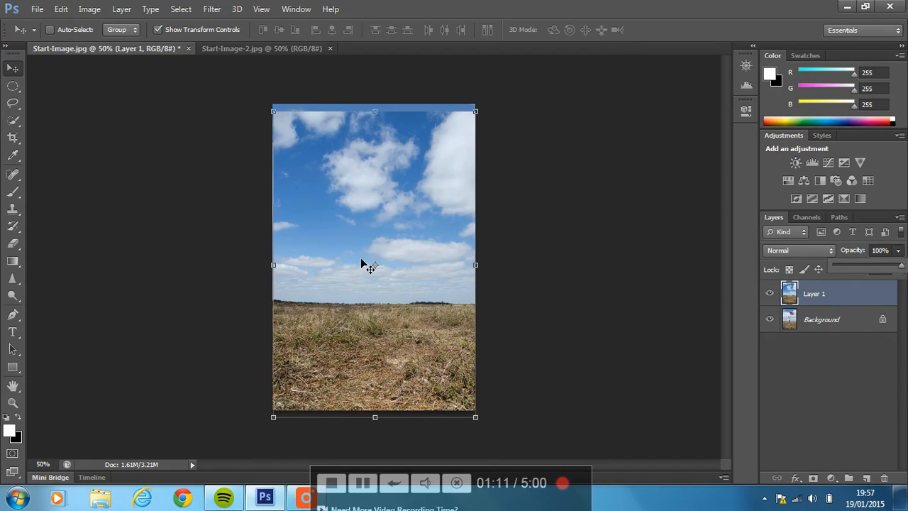
pyautogui.click(123, 9)
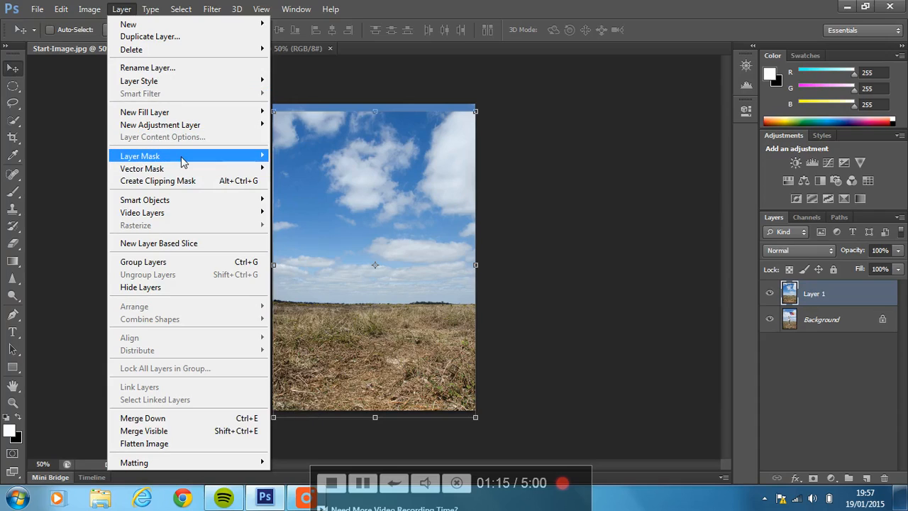
pyautogui.moveTo(182, 160)
pyautogui.click(61, 169)
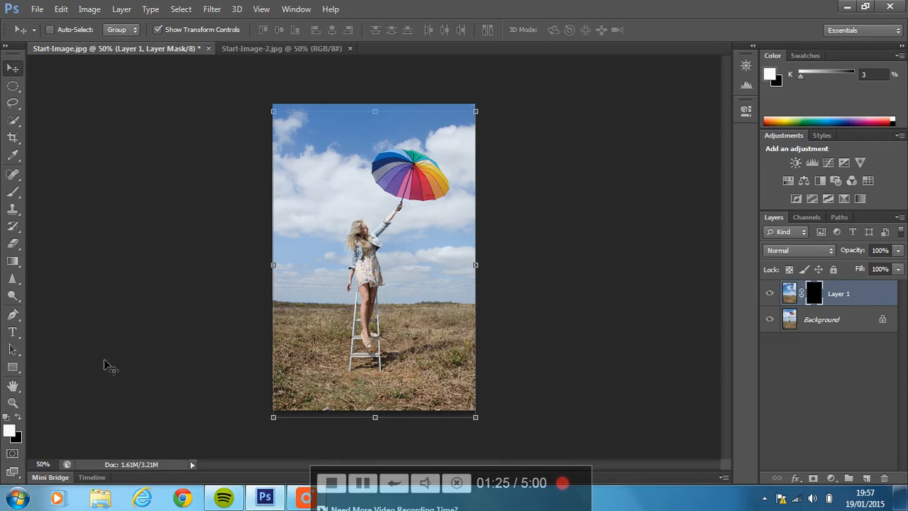
# Step: Choose the Brush tool and set the foreground colour to pure white (ffffff)
pyautogui.click(13, 191)
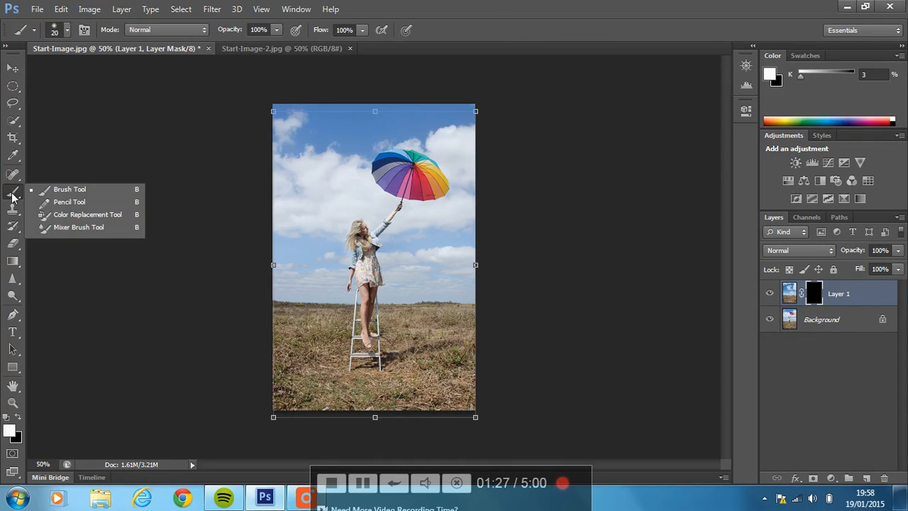
pyautogui.click(69, 191)
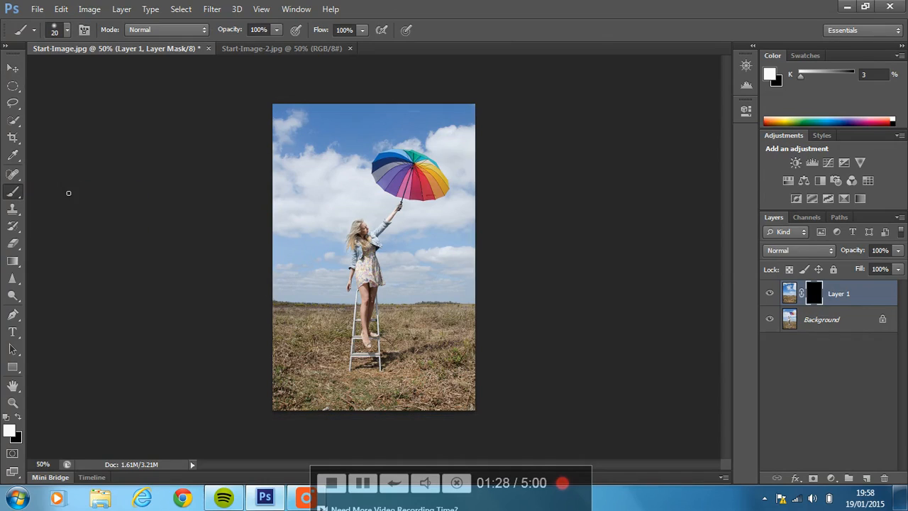
pyautogui.click(11, 431)
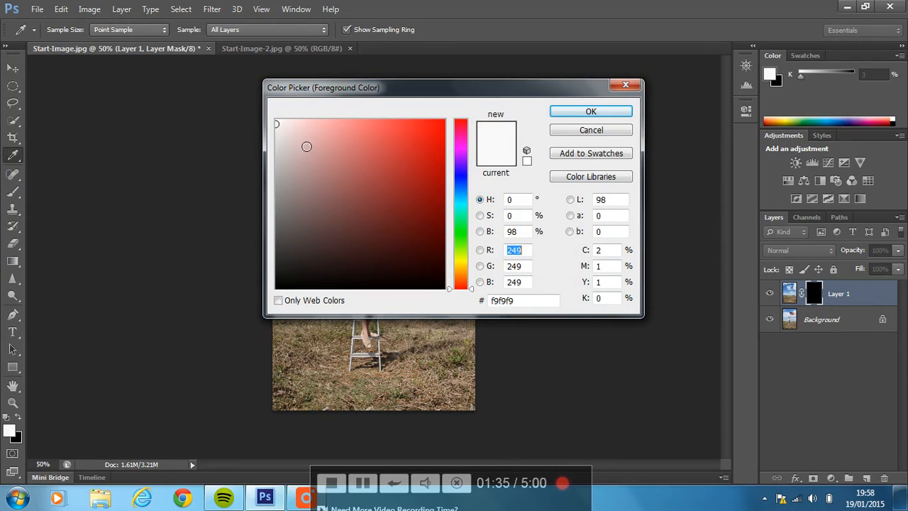
pyautogui.moveTo(306, 146); pyautogui.dragTo(276, 119)
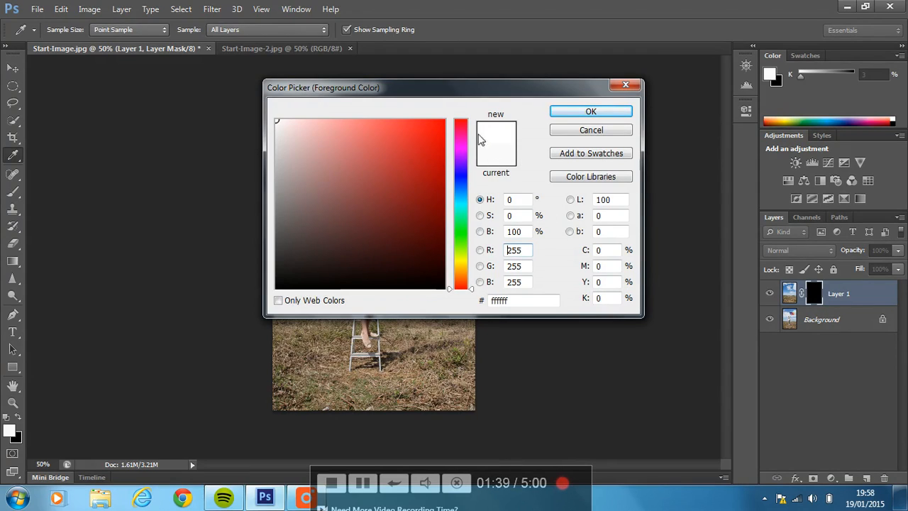
pyautogui.click(574, 111)
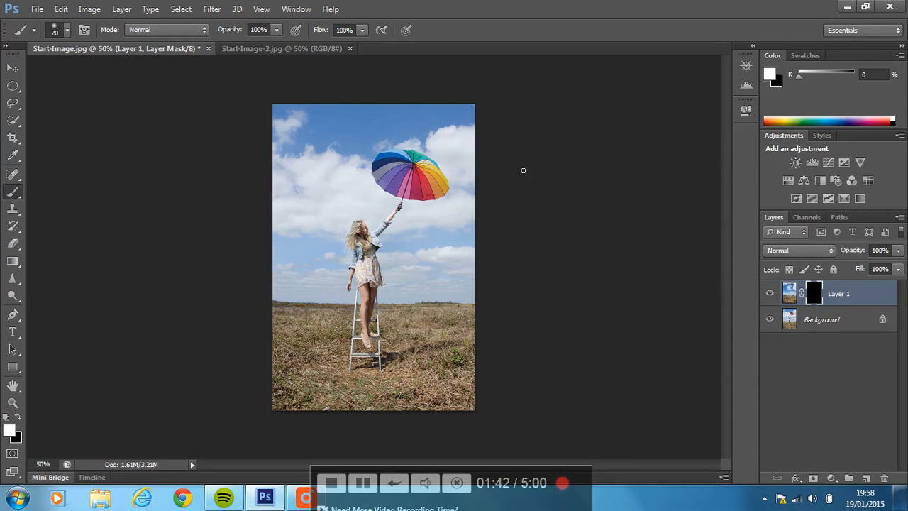
# Step: Brush over the ladder on Layer 1's mask, restoring one foot with black, and paint out its rails and steps with white
pyautogui.hotkey('ctrl', '+')
pyautogui.hotkey('ctrl', '+')
pyautogui.hotkey('ctrl', '+')
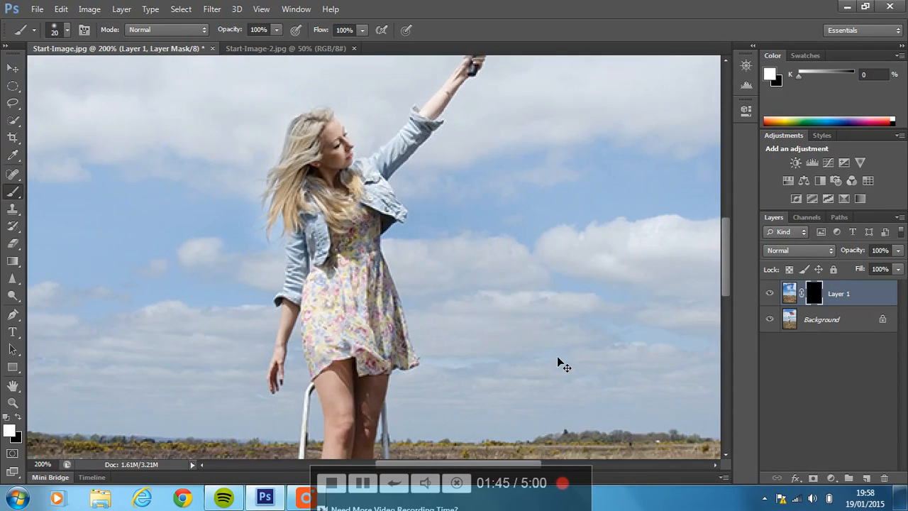
pyautogui.hotkey('ctrl', '-')
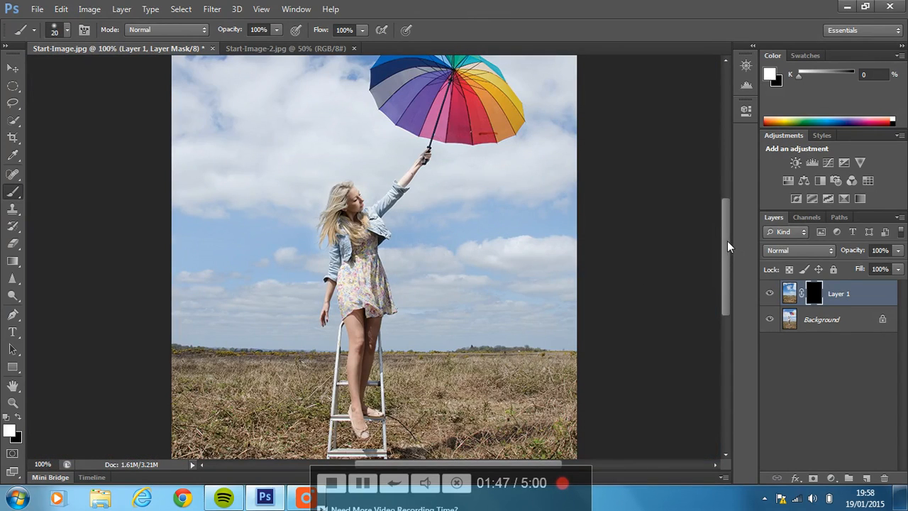
pyautogui.moveTo(729, 246); pyautogui.dragTo(728, 319)
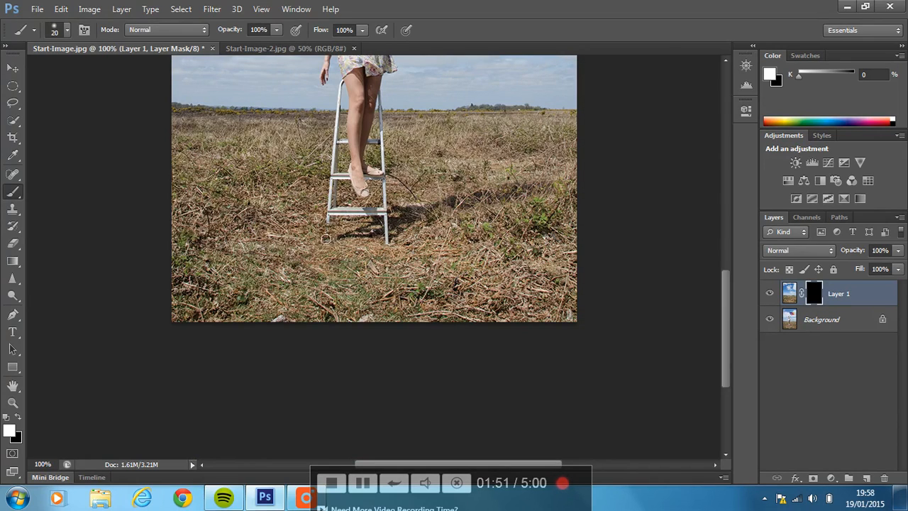
pyautogui.click(18, 417)
pyautogui.moveTo(358, 243)
pyautogui.mouseDown()
pyautogui.moveTo(332, 216)
pyautogui.moveTo(342, 233)
pyautogui.moveTo(328, 256)
pyautogui.mouseUp()
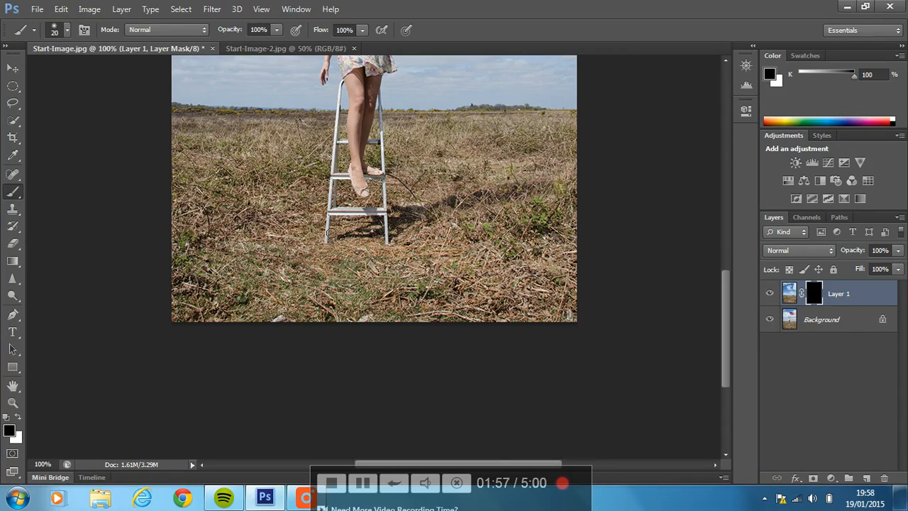
pyautogui.click(19, 418)
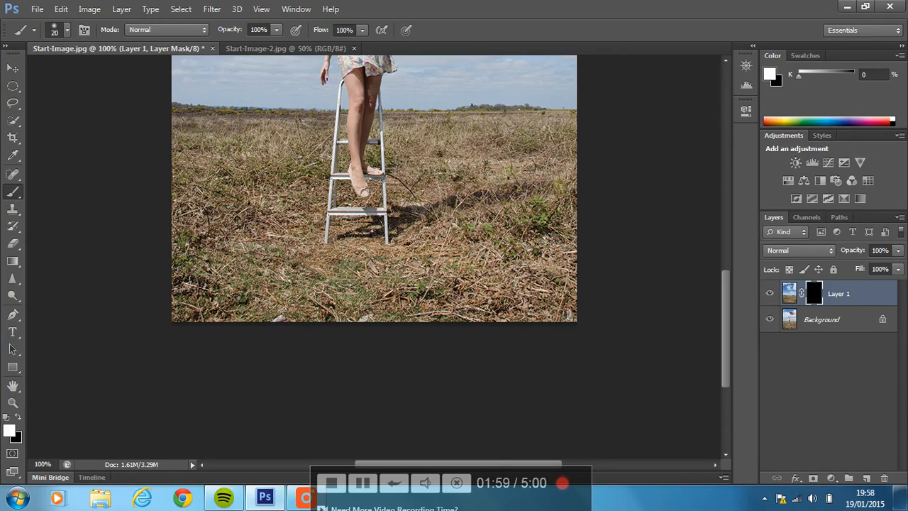
pyautogui.moveTo(346, 229)
pyautogui.mouseDown()
pyautogui.moveTo(332, 190)
pyautogui.moveTo(330, 242)
pyautogui.moveTo(343, 88)
pyautogui.moveTo(341, 131)
pyautogui.mouseUp()
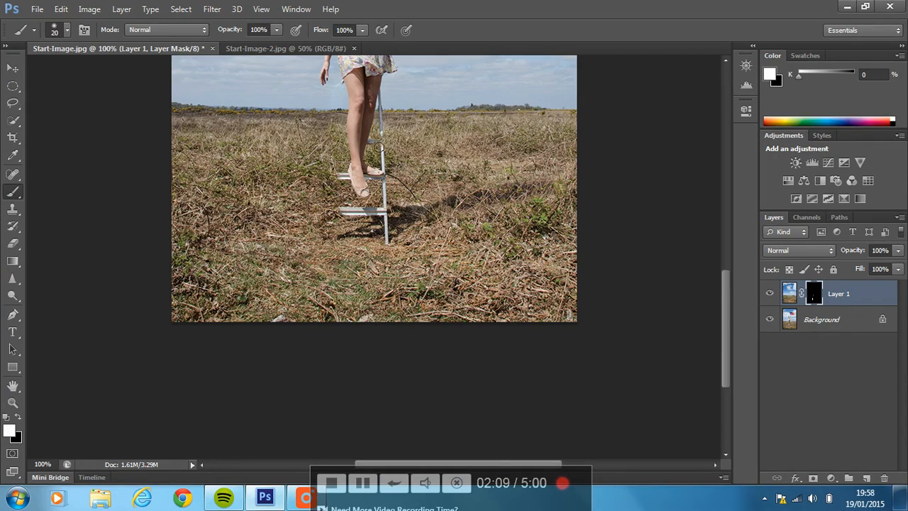
pyautogui.moveTo(386, 144)
pyautogui.mouseDown()
pyautogui.moveTo(385, 95)
pyautogui.moveTo(392, 242)
pyautogui.moveTo(367, 216)
pyautogui.moveTo(351, 214)
pyautogui.moveTo(347, 176)
pyautogui.mouseUp()
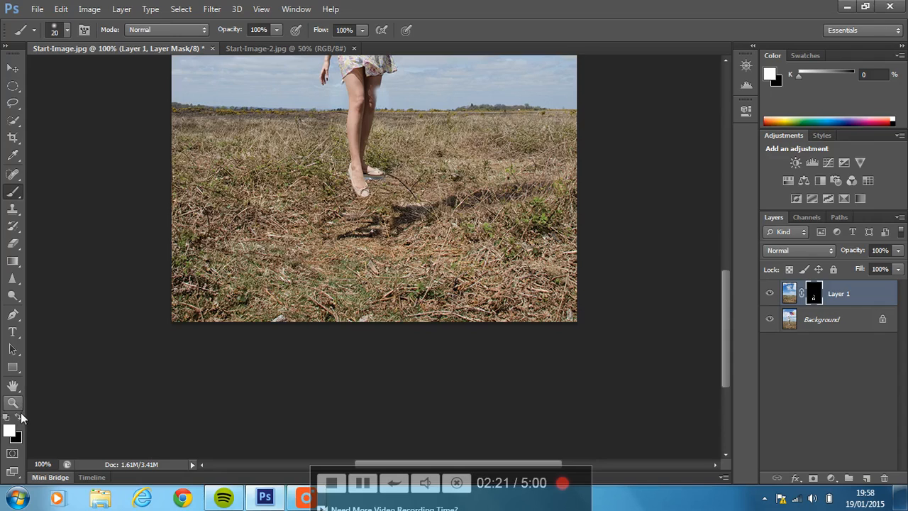
# Step: Paint black on Layer 1's mask to restore the blurred edge of the woman's rear leg near the knee
pyautogui.click(20, 416)
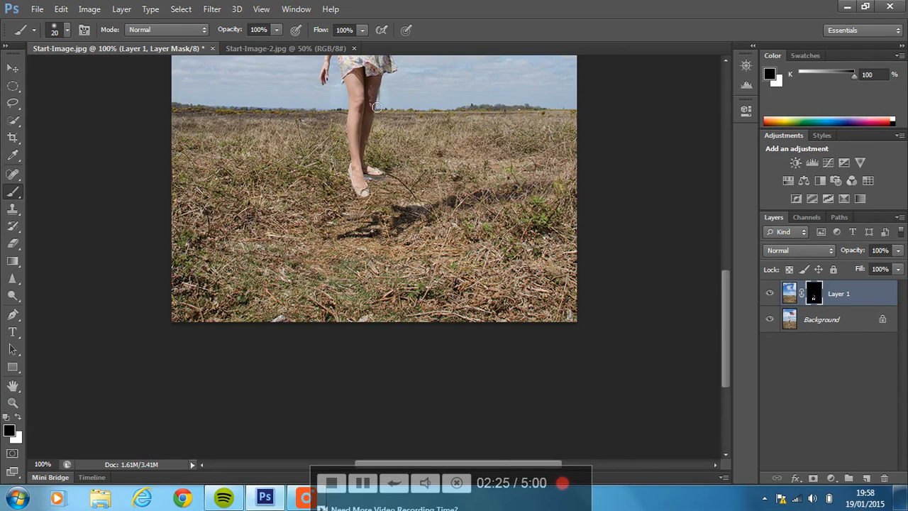
pyautogui.hotkey('ctrl', '+')
pyautogui.hotkey('ctrl', '+')
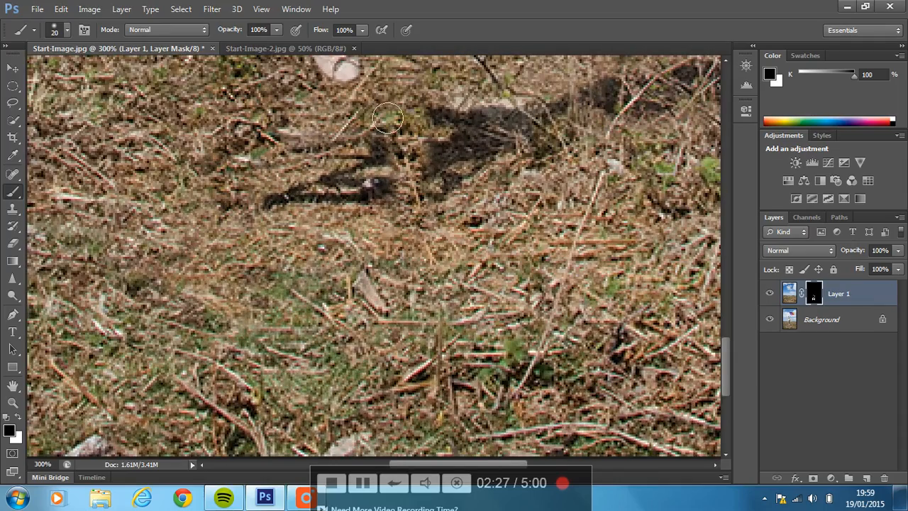
pyautogui.moveTo(726, 355); pyautogui.dragTo(725, 306)
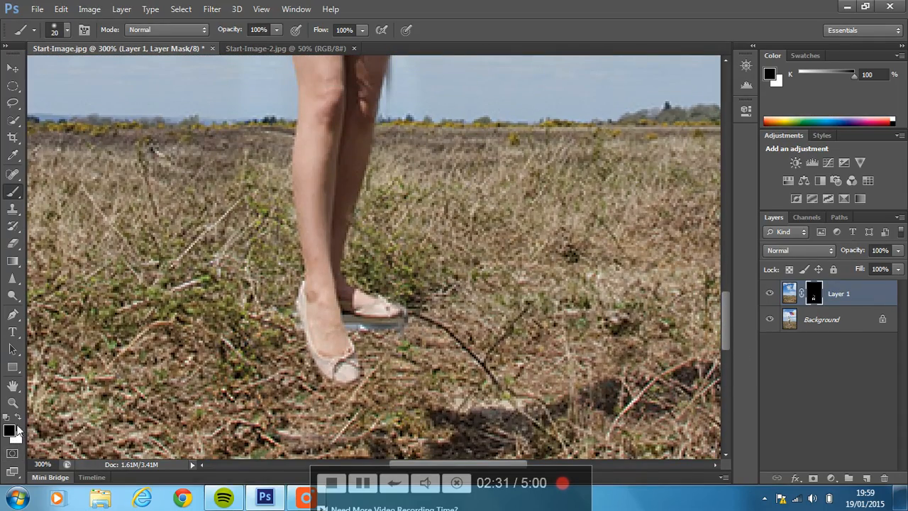
# Step: Reduce the brush size to 9 and paint white on the mask over the ladder remnant beneath the rear shoe
pyautogui.click(19, 418)
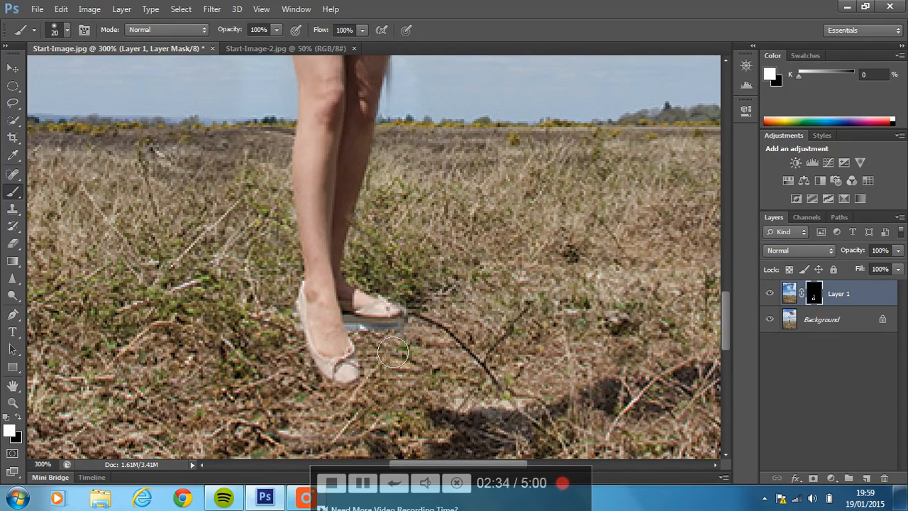
pyautogui.press('[')
pyautogui.press('[')
pyautogui.press('[')
pyautogui.moveTo(417, 337); pyautogui.dragTo(358, 331)
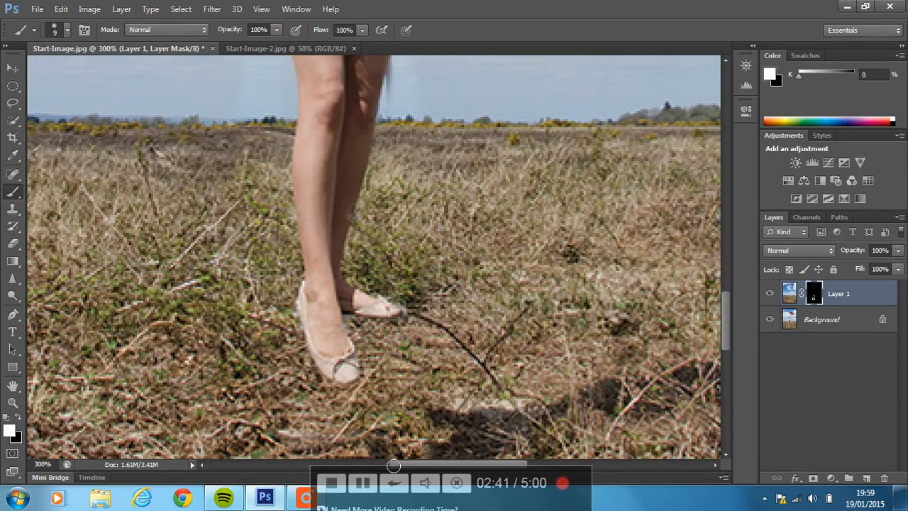
# Step: Paint white on Layer 1's mask over the dark ladder remnant beside the woman's rear knee
pyautogui.moveTo(725, 325); pyautogui.dragTo(723, 307)
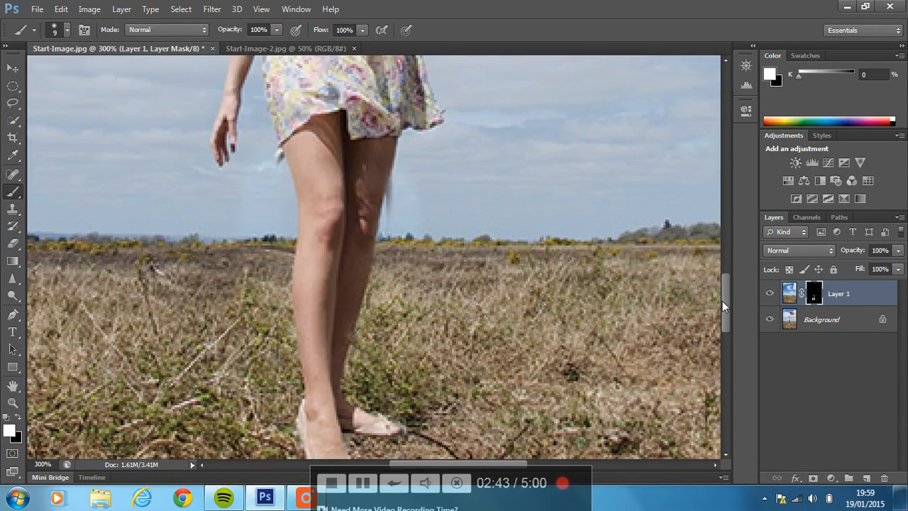
pyautogui.moveTo(399, 223); pyautogui.dragTo(404, 179)
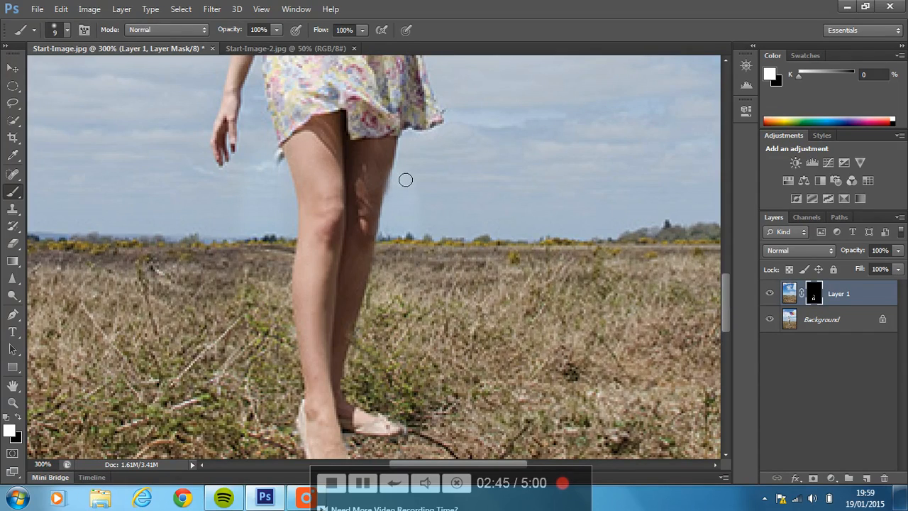
pyautogui.hotkey('ctrl', '-')
pyautogui.hotkey('ctrl', '-')
pyautogui.hotkey('ctrl', '-')
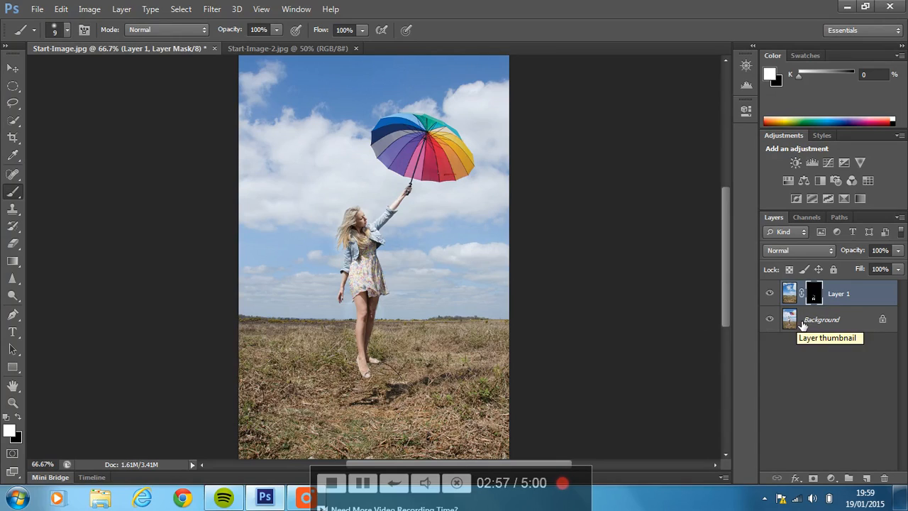
# Step: Merge Layer 1 and the Background into a single layer
pyautogui.keyDown('shift'); pyautogui.click(823, 321); pyautogui.keyUp('shift')
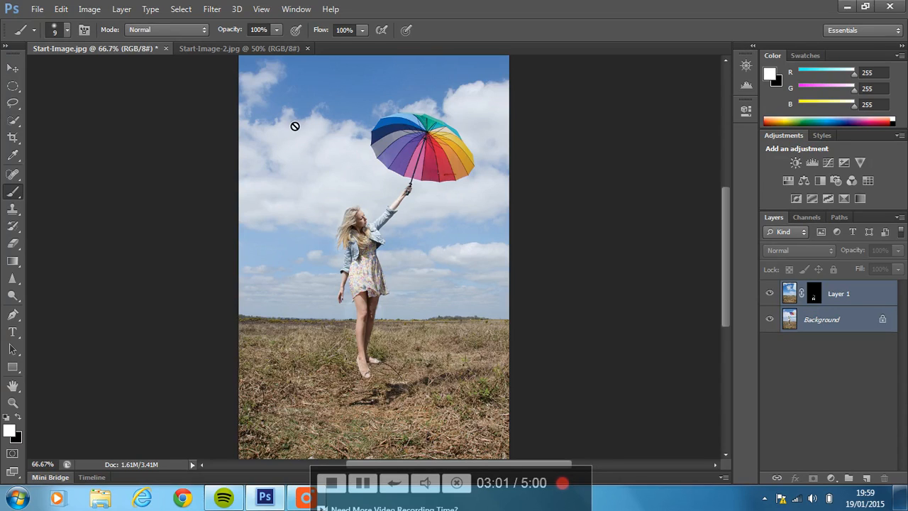
pyautogui.click(121, 9)
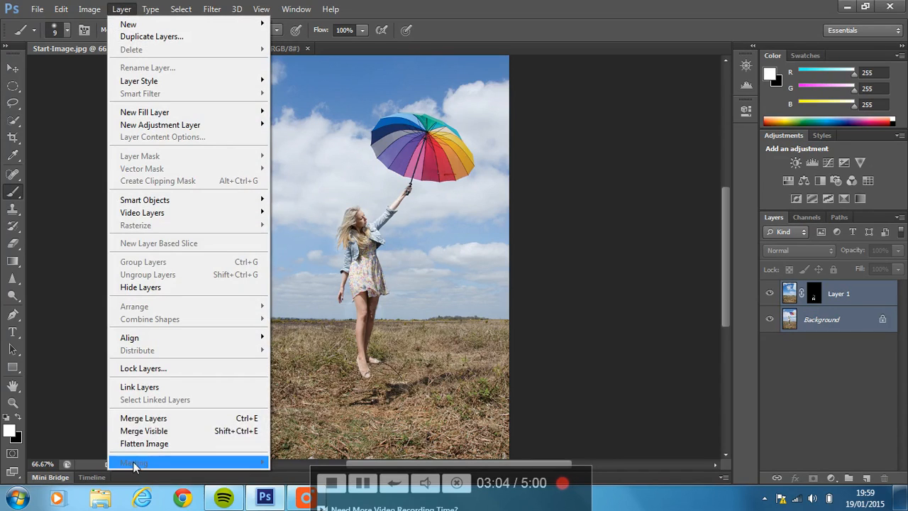
pyautogui.click(143, 417)
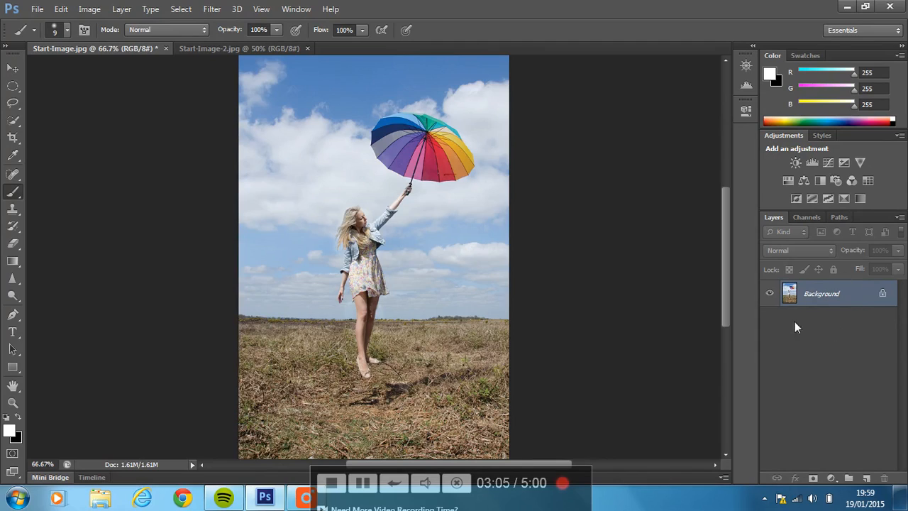
# Step: Apply a Levels adjustment to the merged image with RGB input levels of 16, 1.20 and 252
pyautogui.hotkey('ctrl', '-')
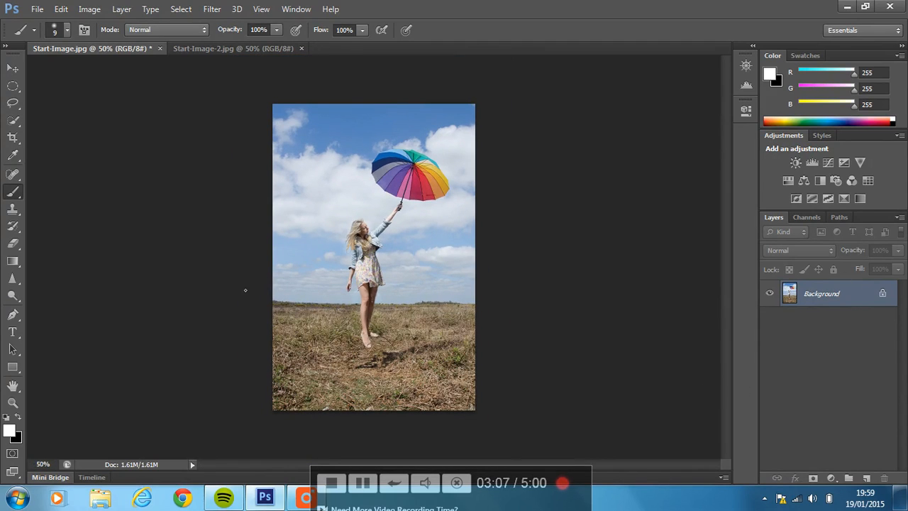
pyautogui.click(89, 9)
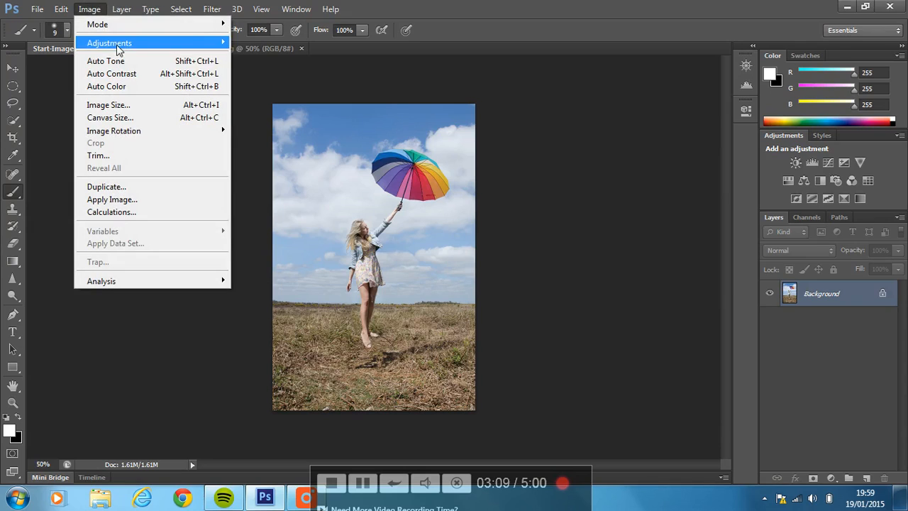
pyautogui.moveTo(118, 47)
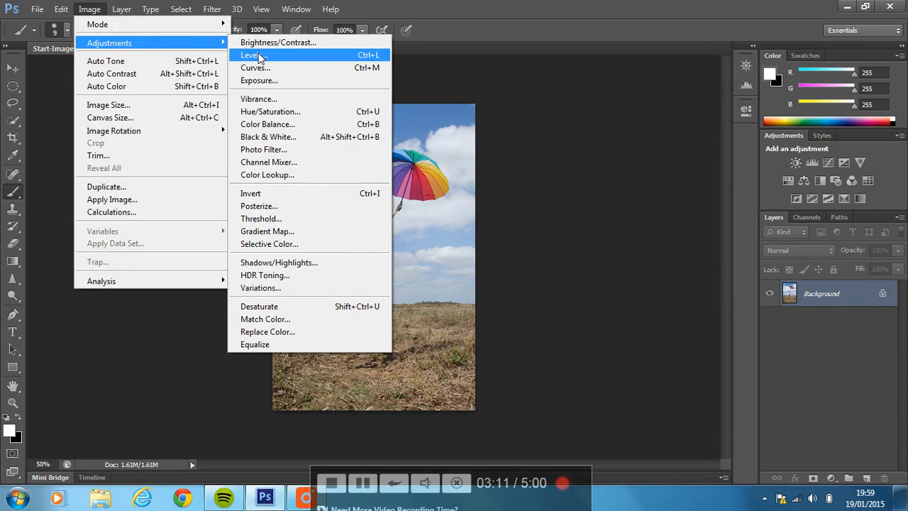
pyautogui.click(259, 57)
pyautogui.moveTo(632, 213); pyautogui.dragTo(641, 211)
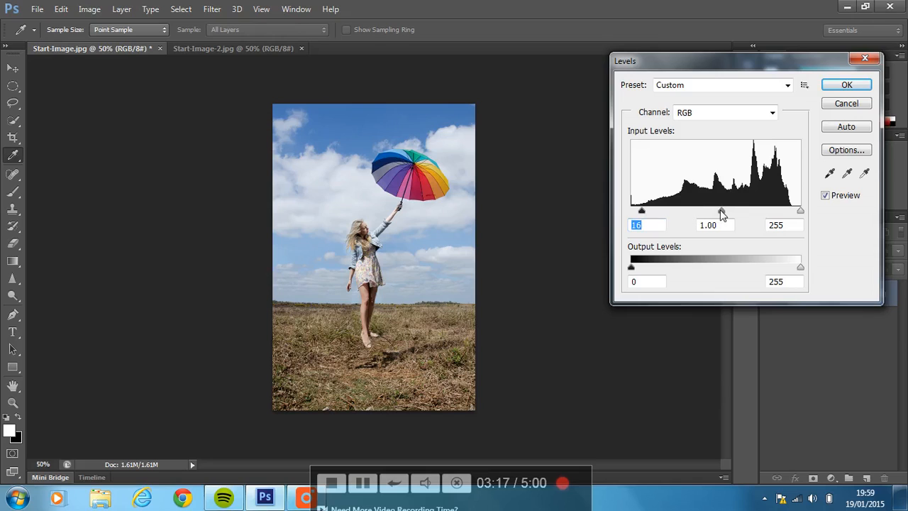
pyautogui.moveTo(722, 215); pyautogui.dragTo(711, 212)
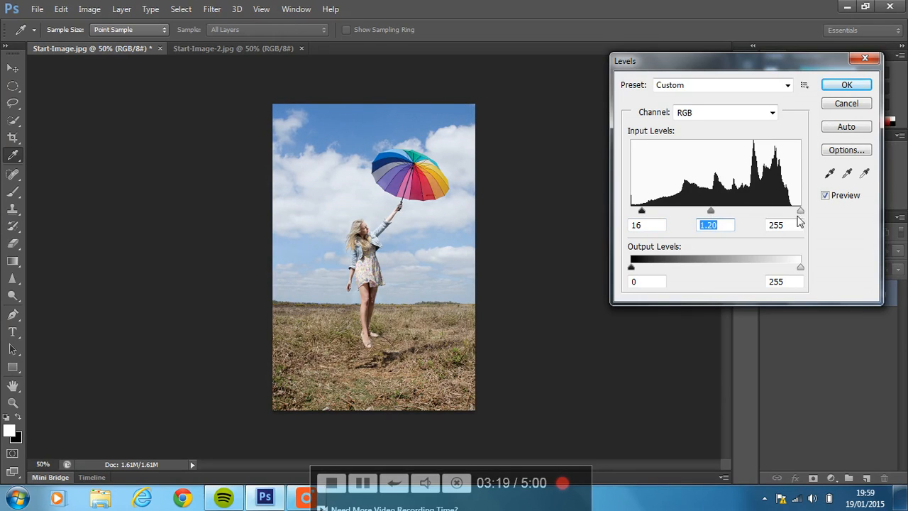
pyautogui.moveTo(800, 210)
pyautogui.mouseDown()
pyautogui.moveTo(787, 211)
pyautogui.moveTo(799, 210)
pyautogui.mouseUp()
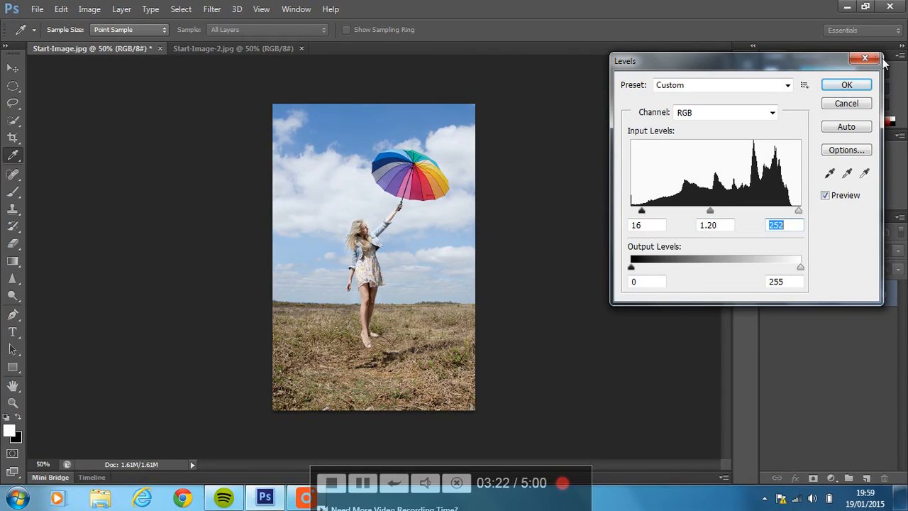
pyautogui.click(845, 87)
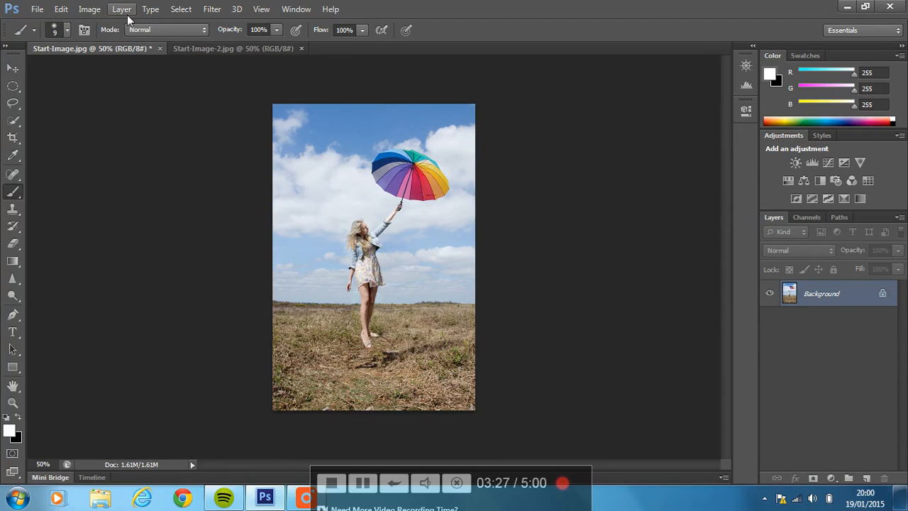
# Step: Start a Selective Color adjustment and set the Cyans to Cyan +34, Magenta +14, Yellow -19 and Black +26
pyautogui.click(91, 9)
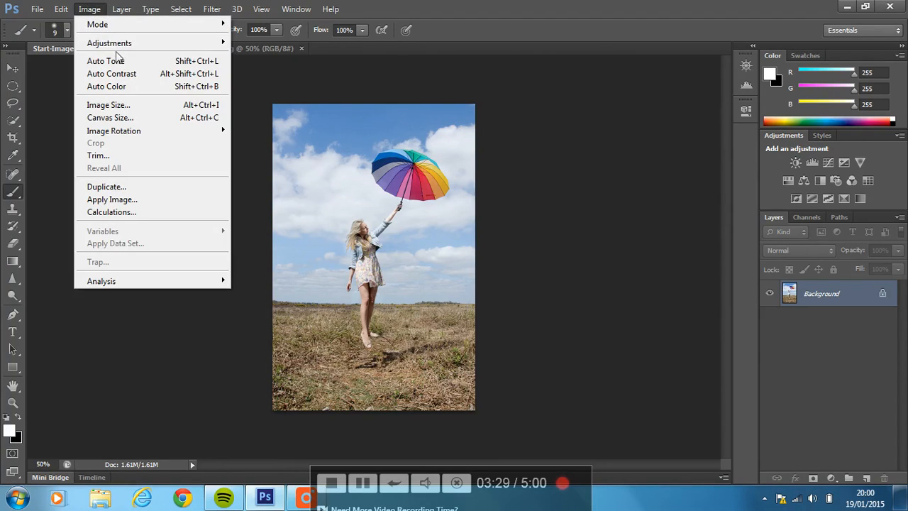
pyautogui.moveTo(120, 41)
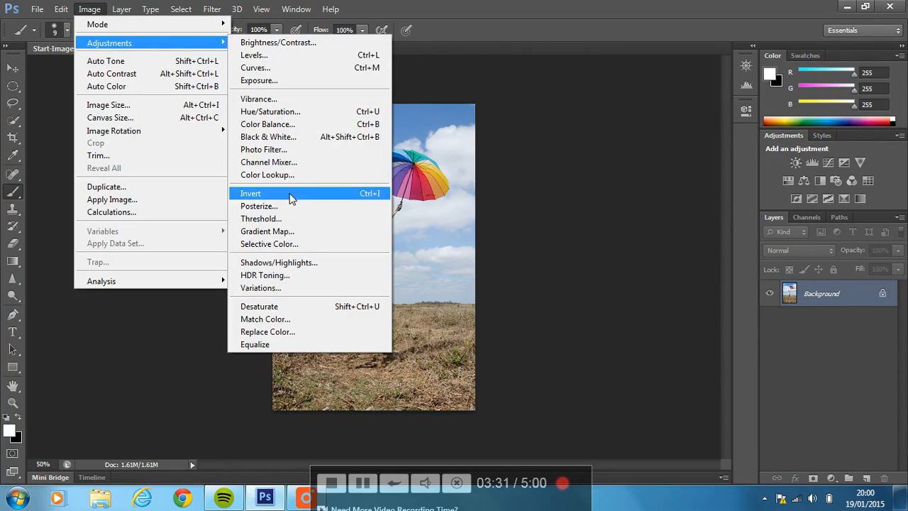
pyautogui.click(303, 244)
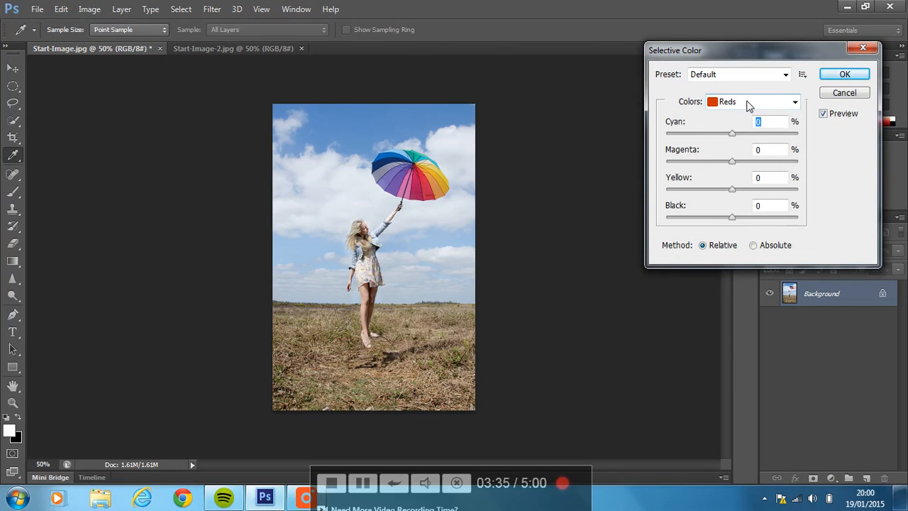
pyautogui.click(748, 105)
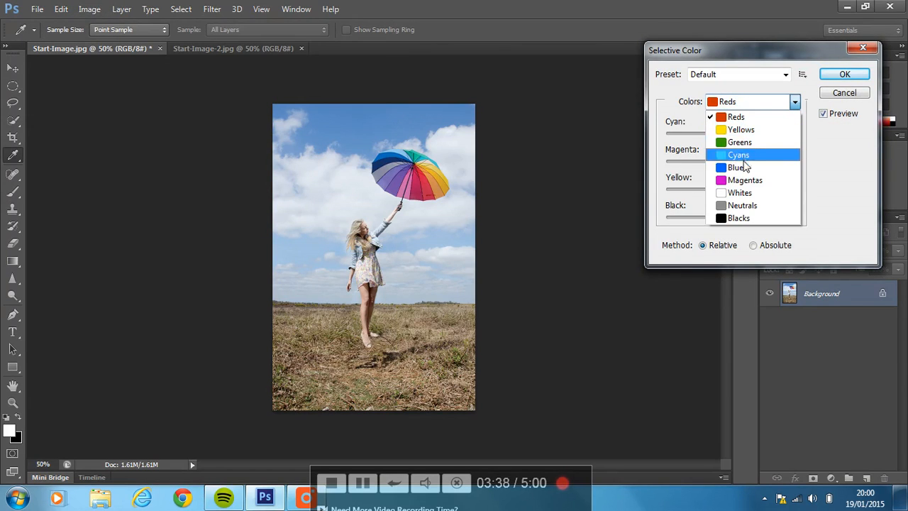
pyautogui.click(743, 156)
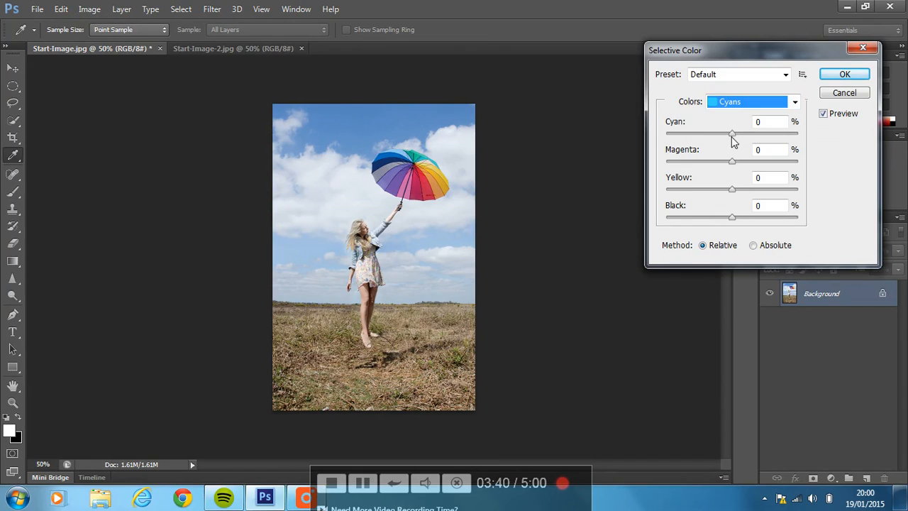
pyautogui.moveTo(734, 134); pyautogui.dragTo(750, 219)
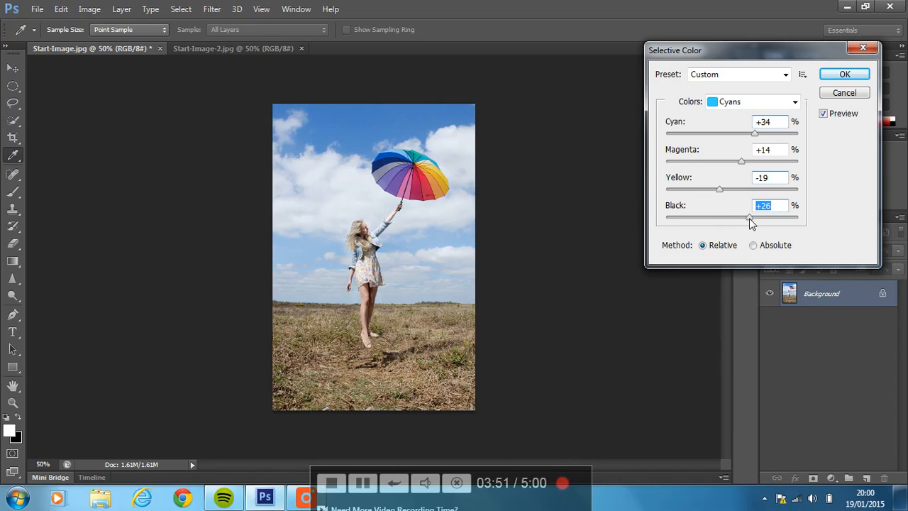
# Step: Set the Greens in Selective Color to Cyan +44, Magenta +23, Yellow +22 and Black +19
pyautogui.click(736, 105)
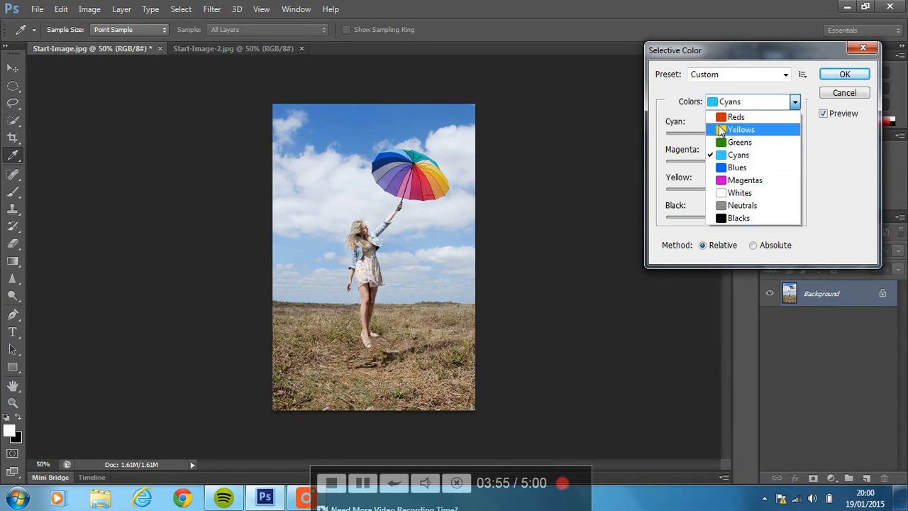
pyautogui.click(738, 145)
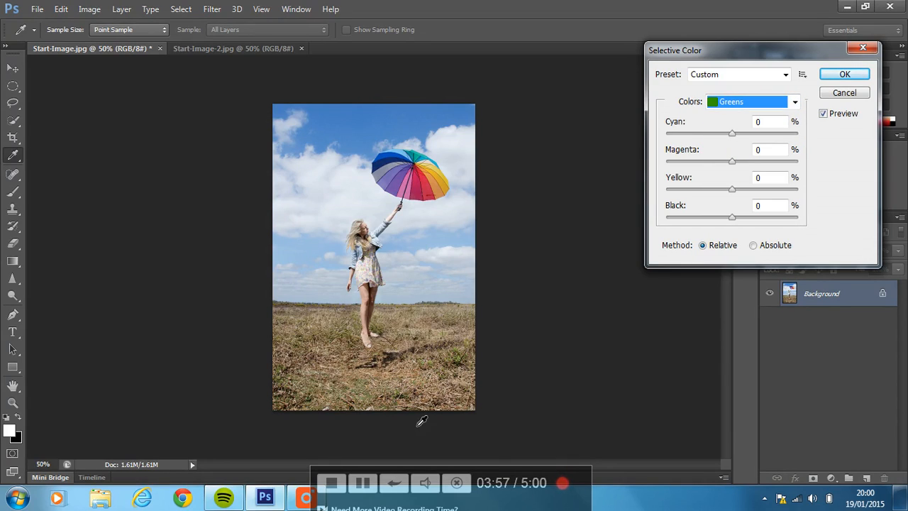
pyautogui.moveTo(734, 132); pyautogui.dragTo(761, 132)
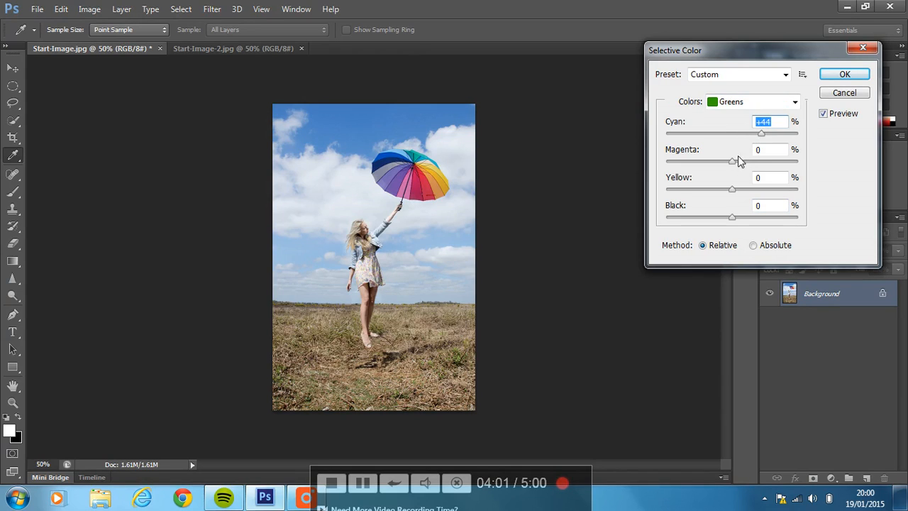
pyautogui.moveTo(735, 160); pyautogui.dragTo(748, 161)
pyautogui.click(731, 190)
pyautogui.moveTo(733, 218); pyautogui.dragTo(745, 223)
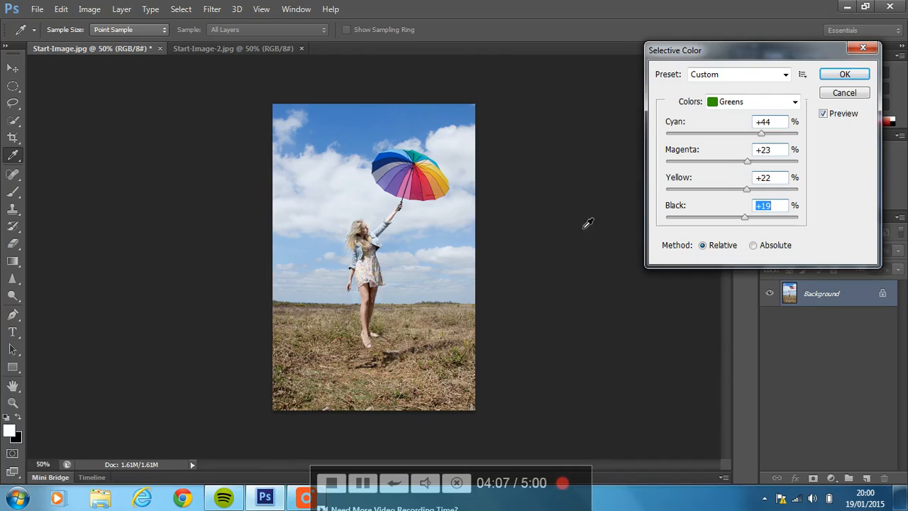
# Step: Set the Magentas in Selective Color to Cyan -54, Magenta +11 and Yellow +29
pyautogui.click(762, 73)
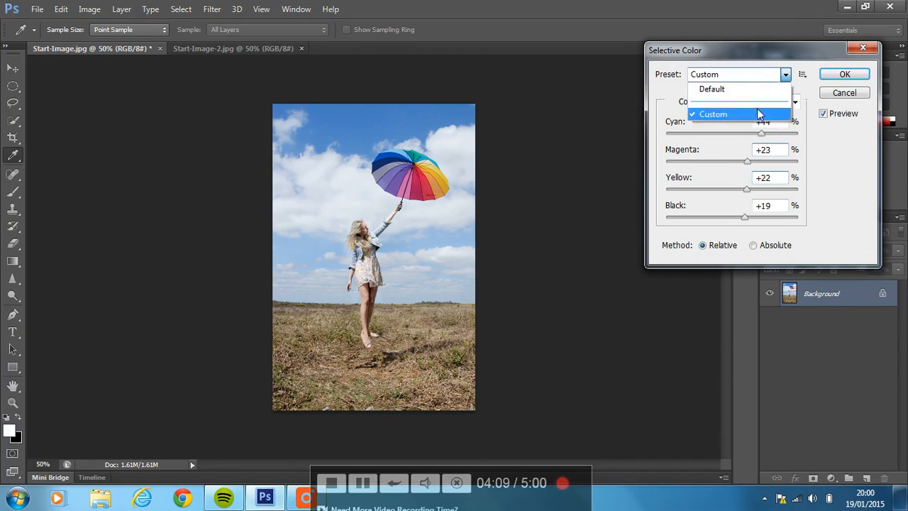
pyautogui.click(762, 116)
pyautogui.click(787, 105)
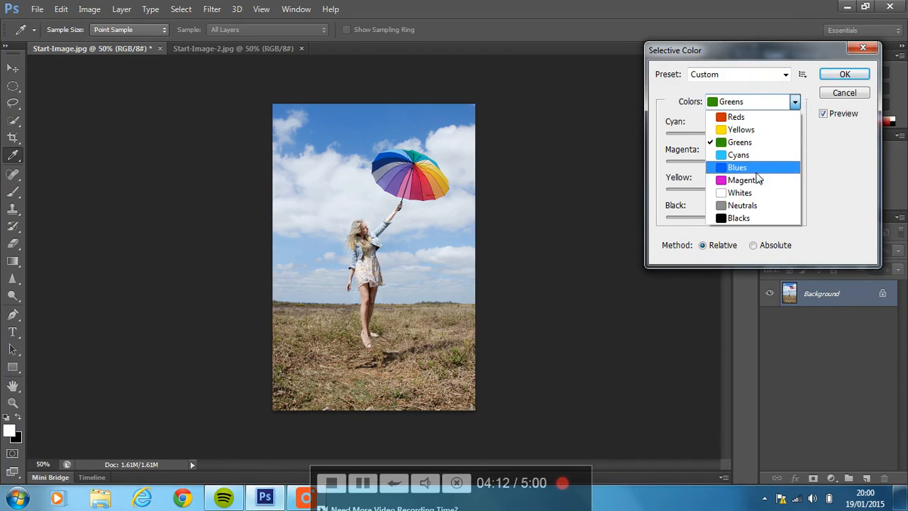
pyautogui.click(741, 176)
pyautogui.moveTo(735, 134); pyautogui.dragTo(697, 133)
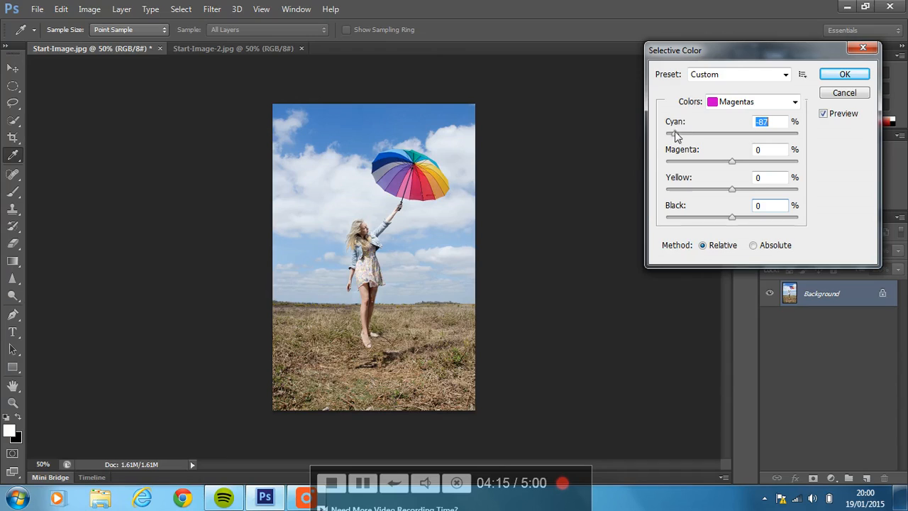
pyautogui.click(729, 163)
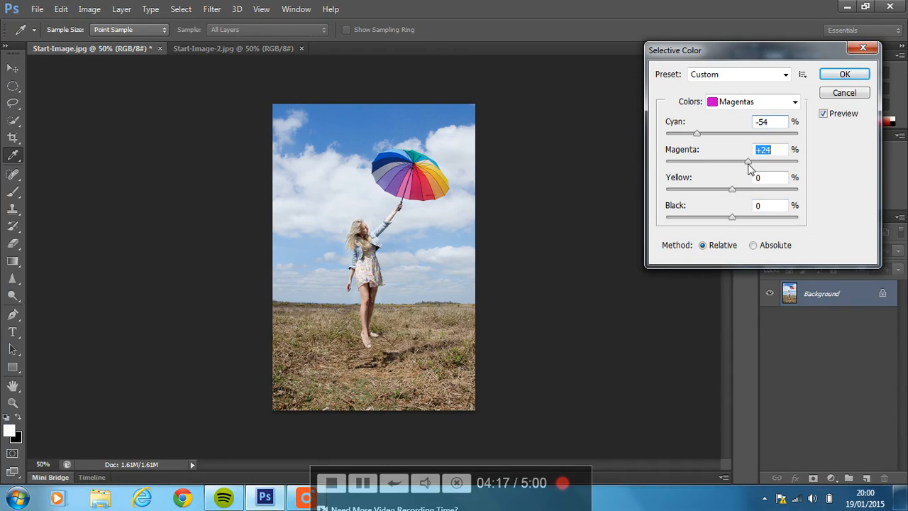
pyautogui.moveTo(748, 166); pyautogui.dragTo(754, 204)
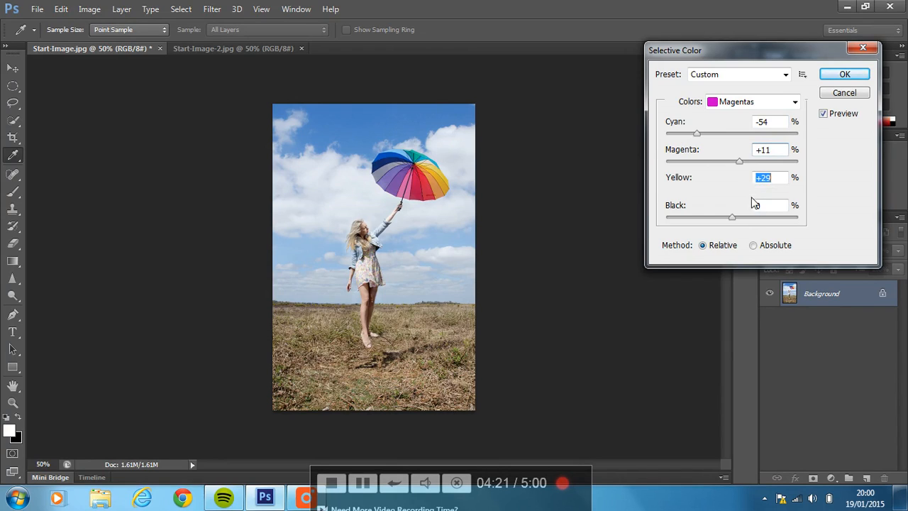
# Step: Set the Blacks to Magenta +26, Yellow +43 and Black +36, and apply the Selective Color adjustment
pyautogui.click(753, 103)
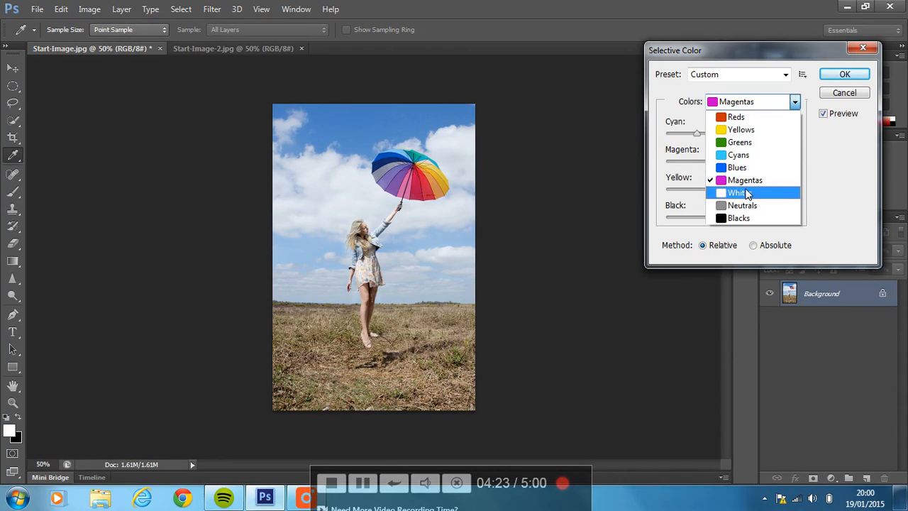
pyautogui.click(744, 218)
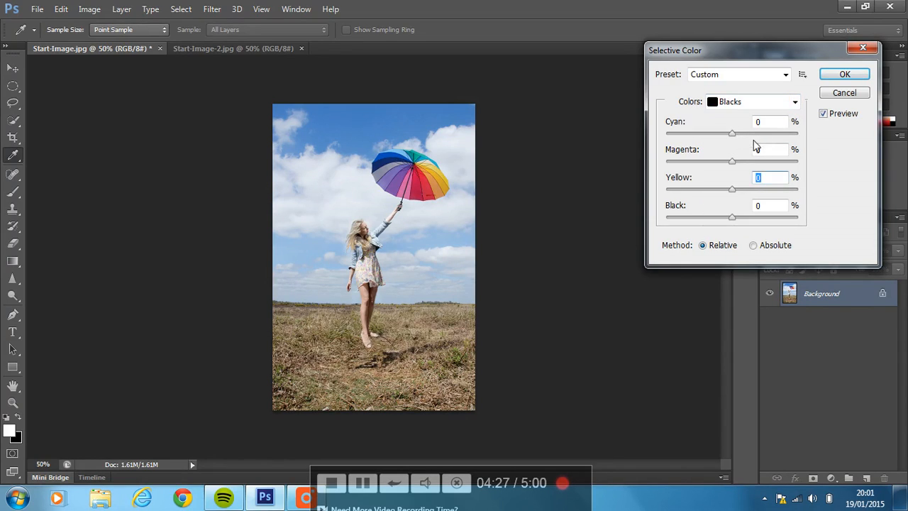
pyautogui.moveTo(731, 162); pyautogui.dragTo(747, 174)
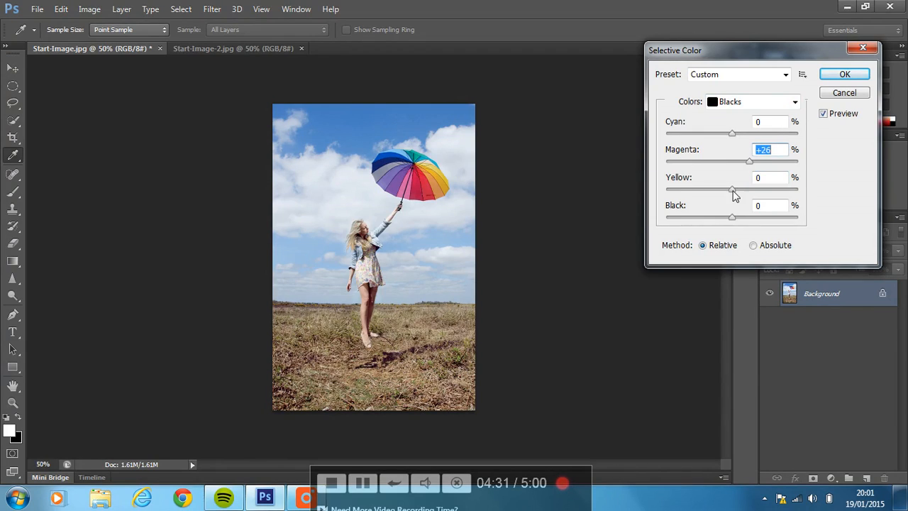
pyautogui.moveTo(733, 190); pyautogui.dragTo(756, 222)
pyautogui.click(843, 76)
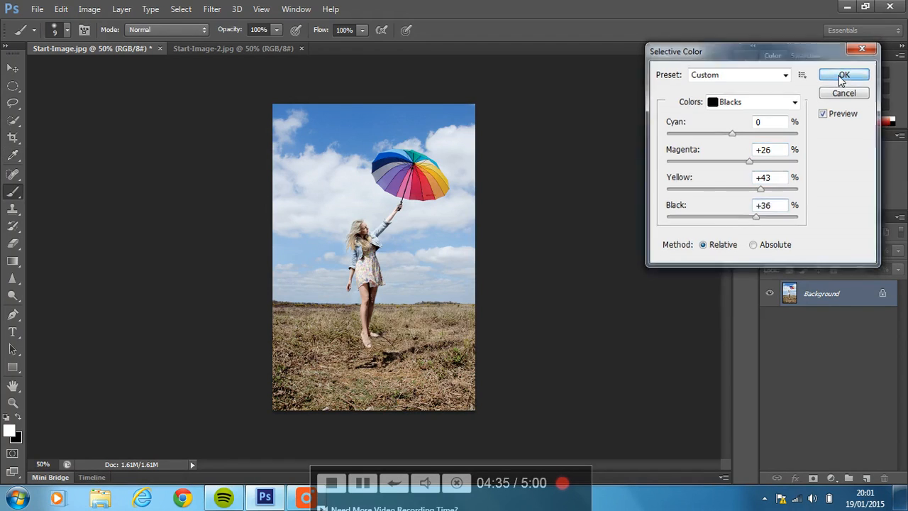